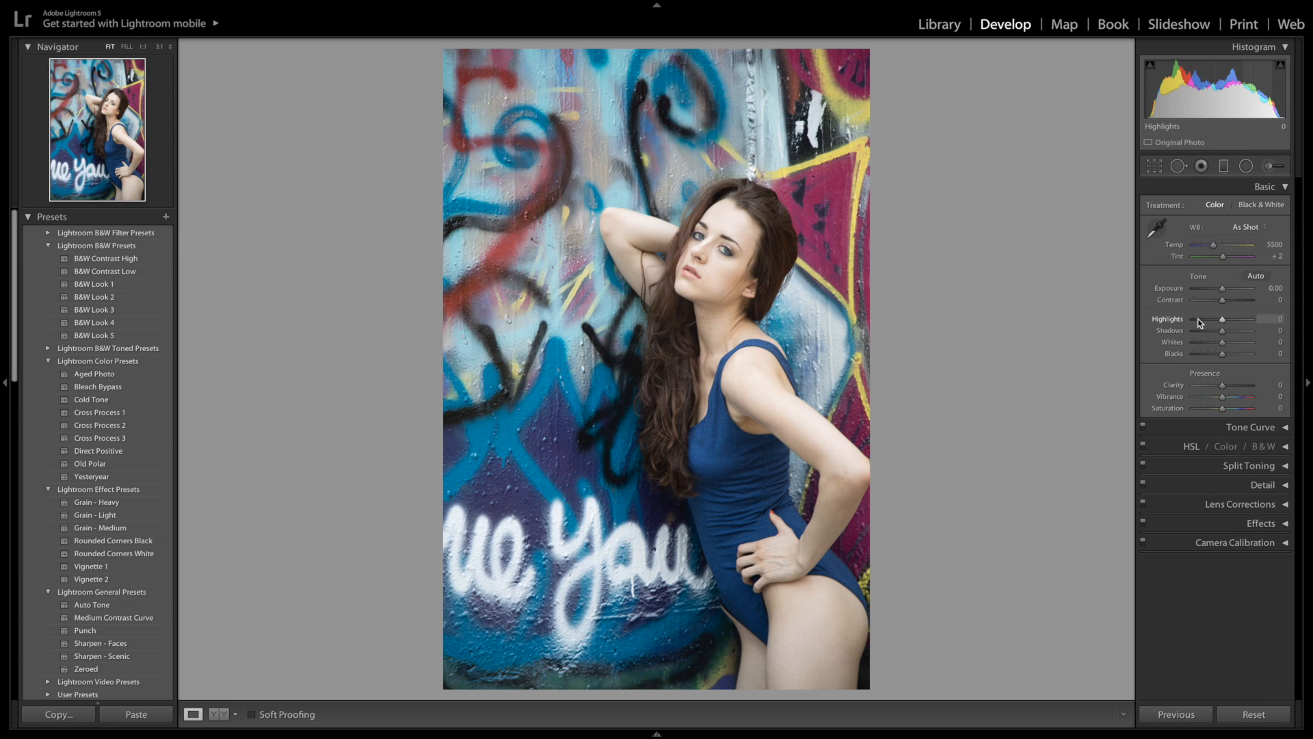
# - Recover tonal detail in the photo by setting the basic Highlights to −77 and Shadows to +74
pyautogui.click(1198, 320)
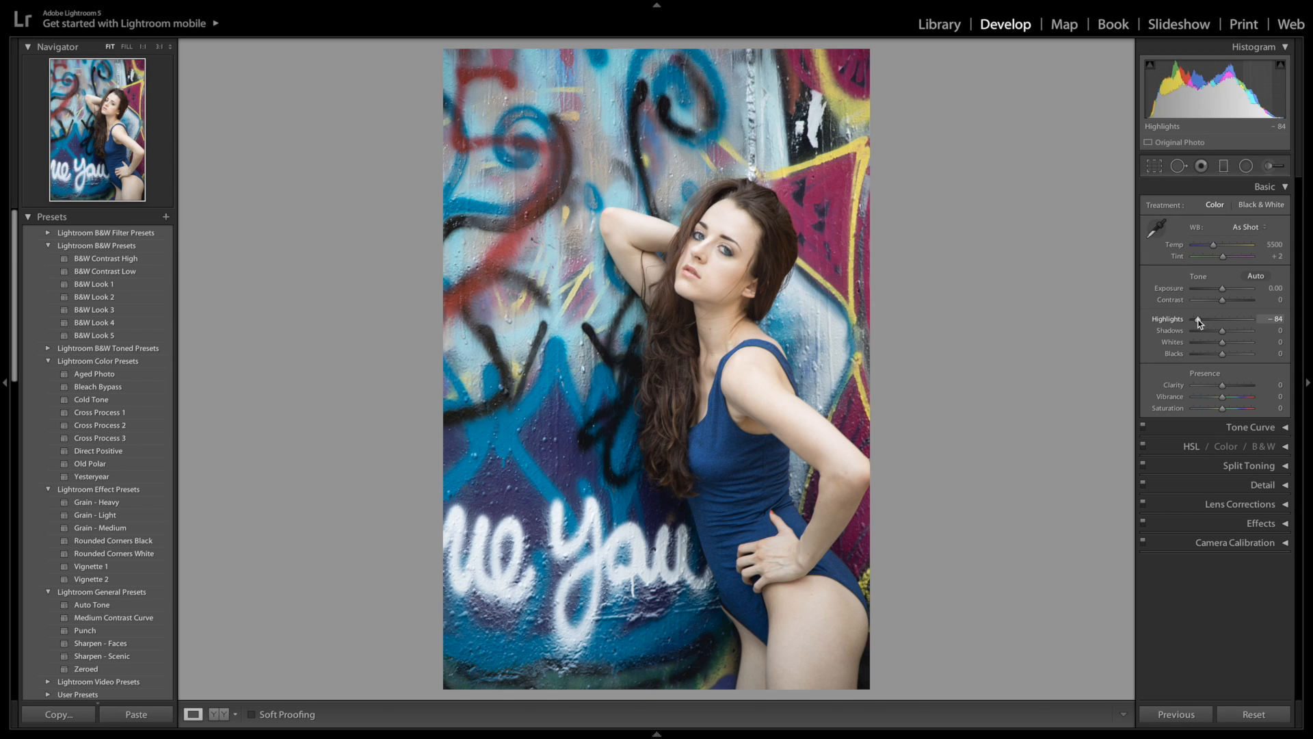
pyautogui.click(1245, 331)
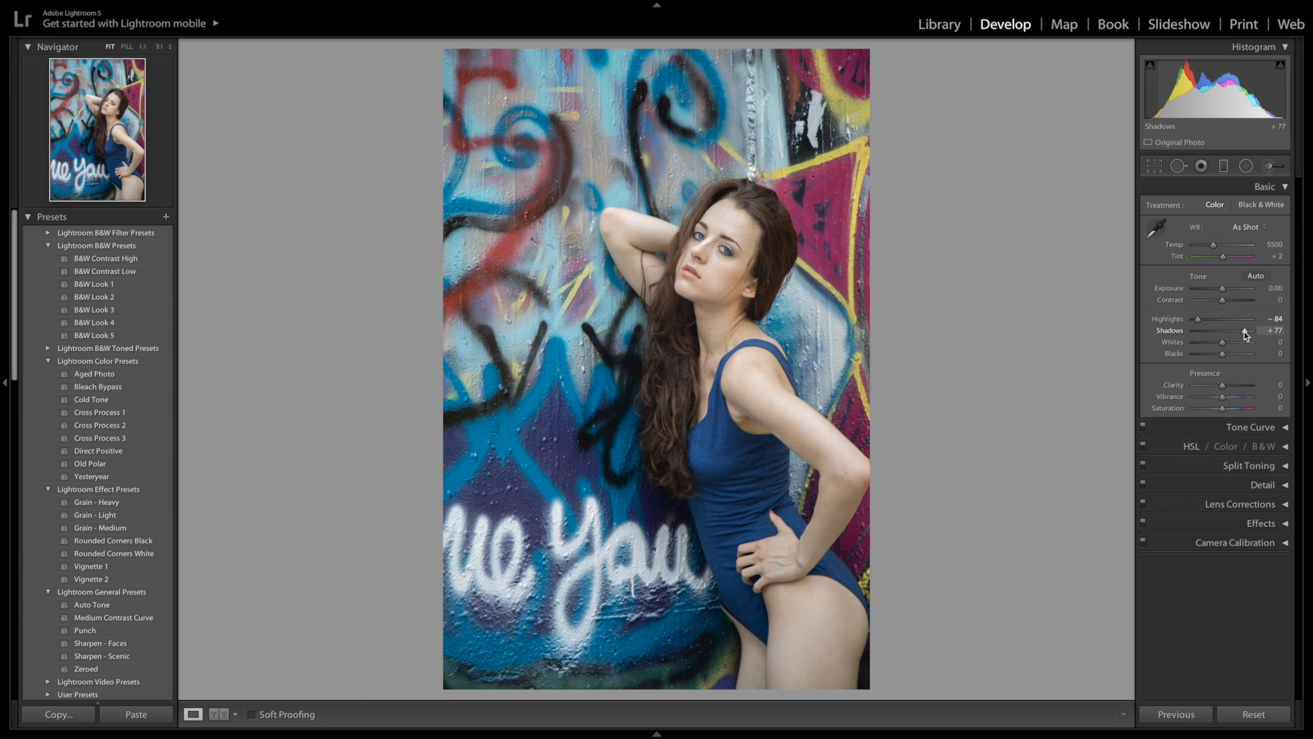
pyautogui.click(1203, 319)
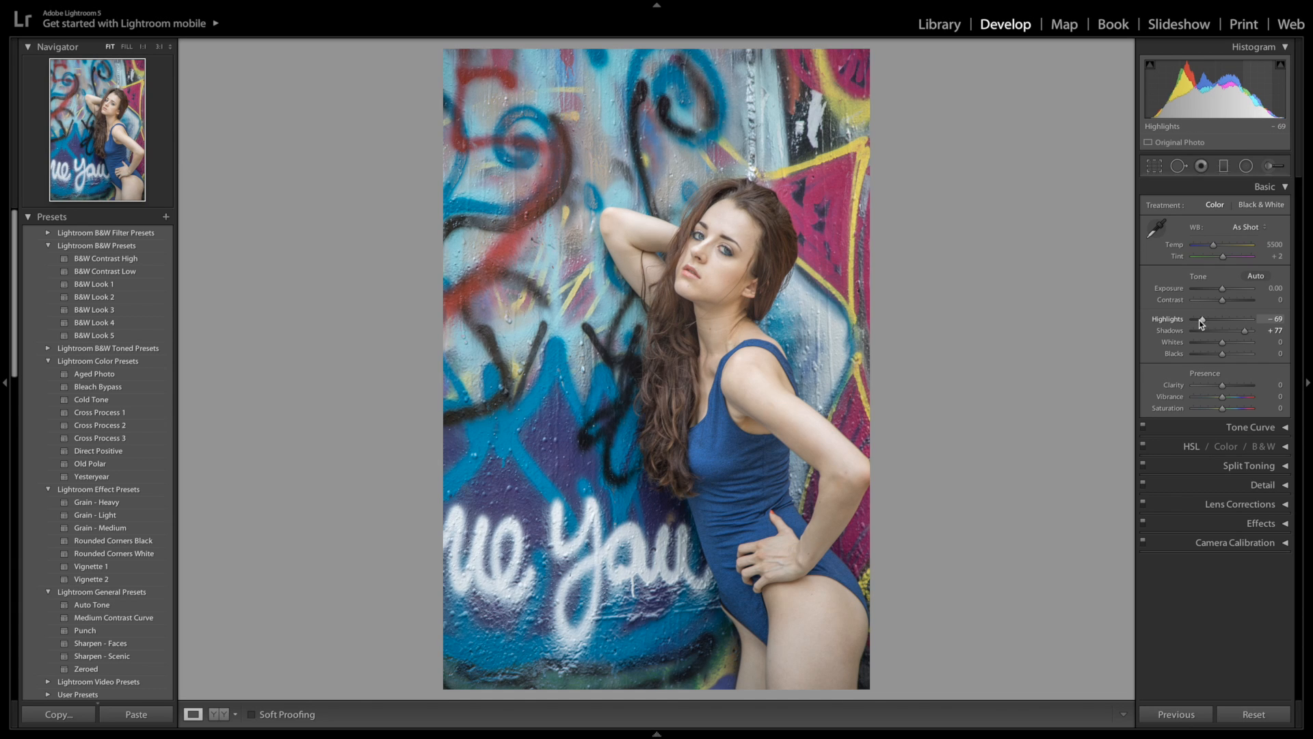
pyautogui.moveTo(1204, 318); pyautogui.dragTo(1243, 336)
pyautogui.doubleClick(1167, 334)
pyautogui.click(1243, 333)
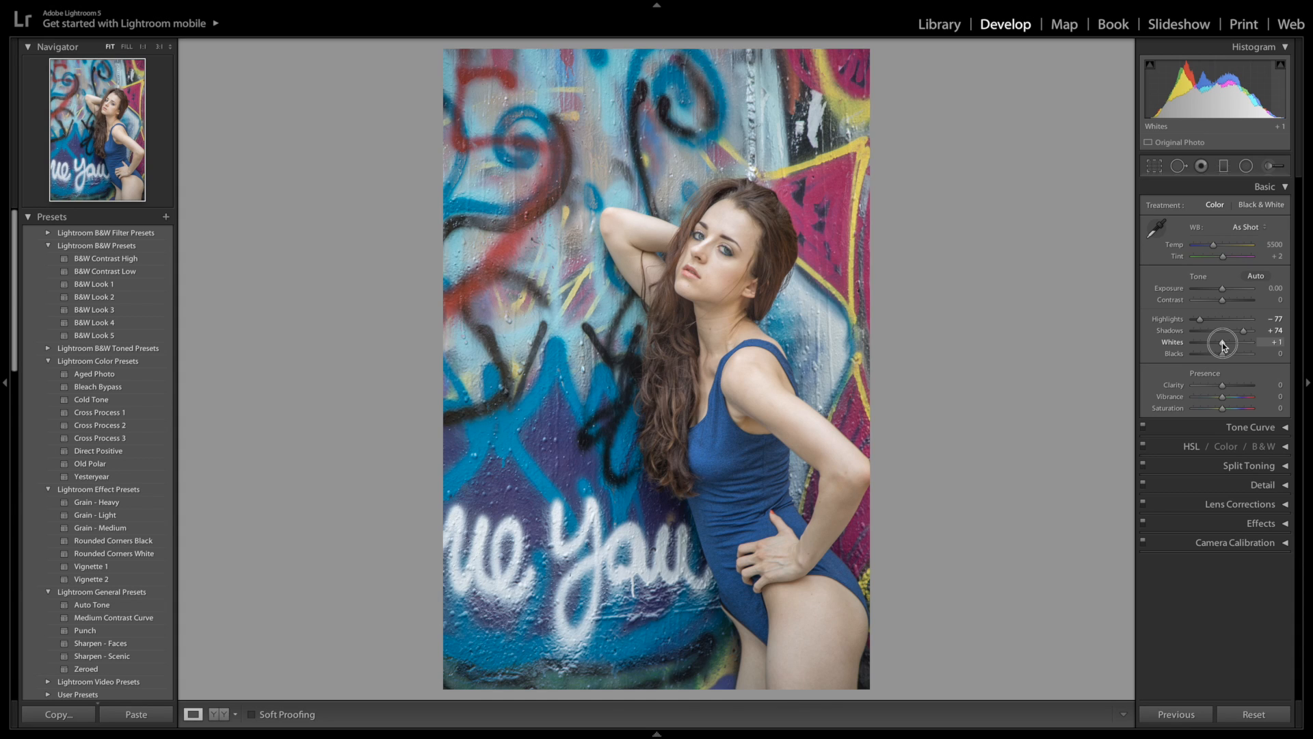
# - Set the Whites to +5 using the clipping preview, and lower the Blacks to −51
pyautogui.keyDown('alt'); pyautogui.click(1223, 346); pyautogui.keyUp('alt')
pyautogui.moveTo(1224, 346)
pyautogui.mouseDown()
pyautogui.moveTo(1240, 347)
pyautogui.moveTo(1225, 347)
pyautogui.mouseUp()
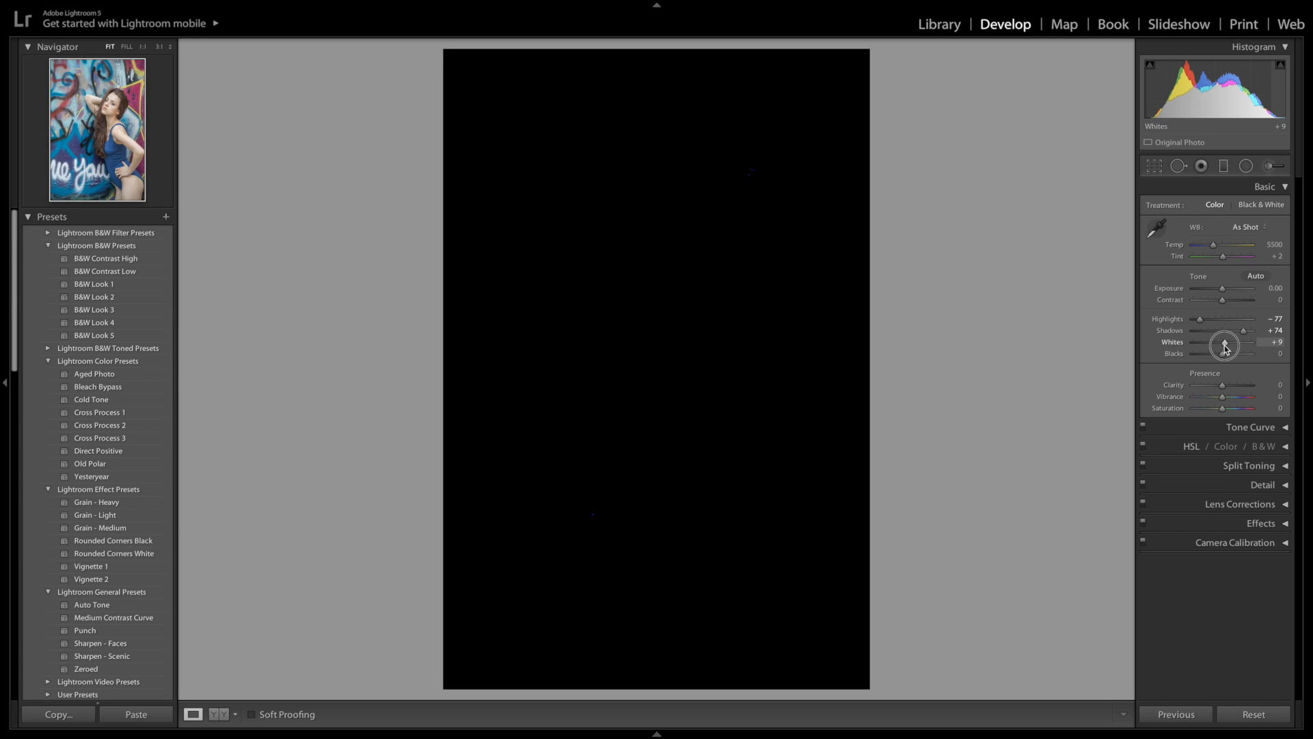
pyautogui.moveTo(1224, 347); pyautogui.dragTo(1224, 353)
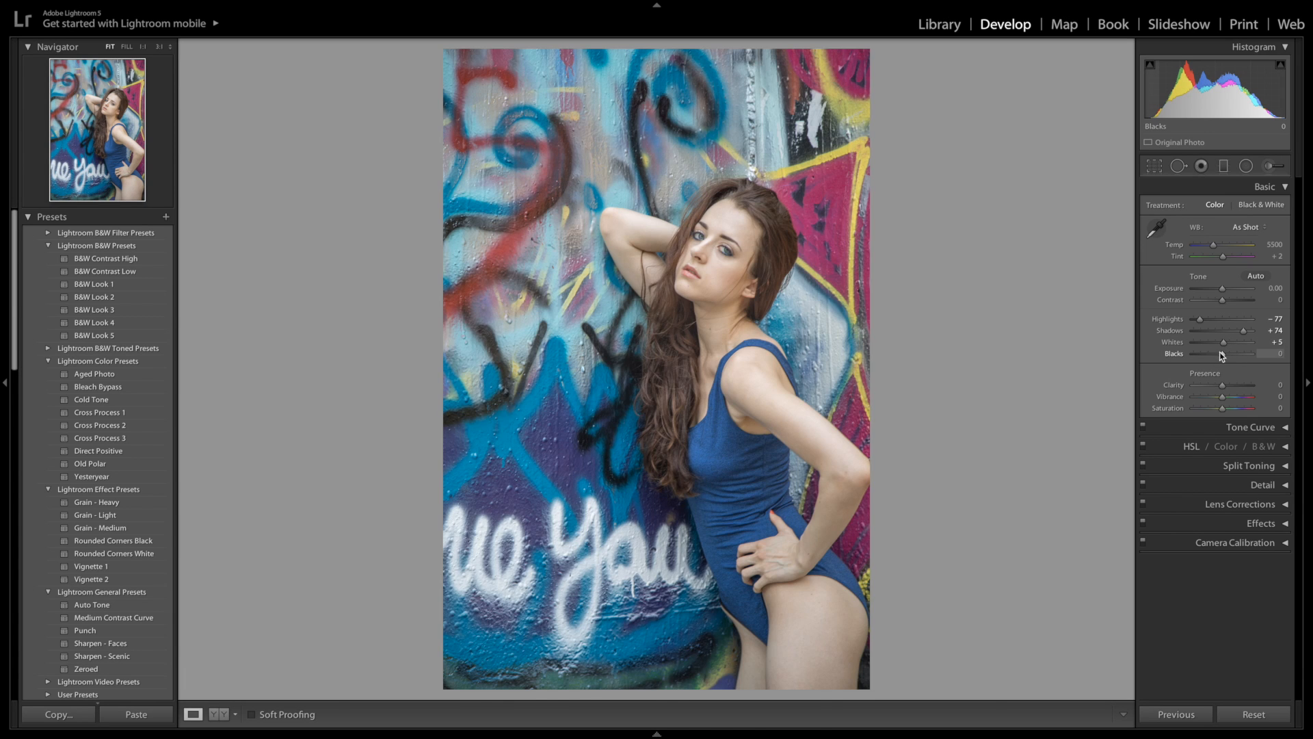
pyautogui.moveTo(1222, 354); pyautogui.dragTo(1207, 366)
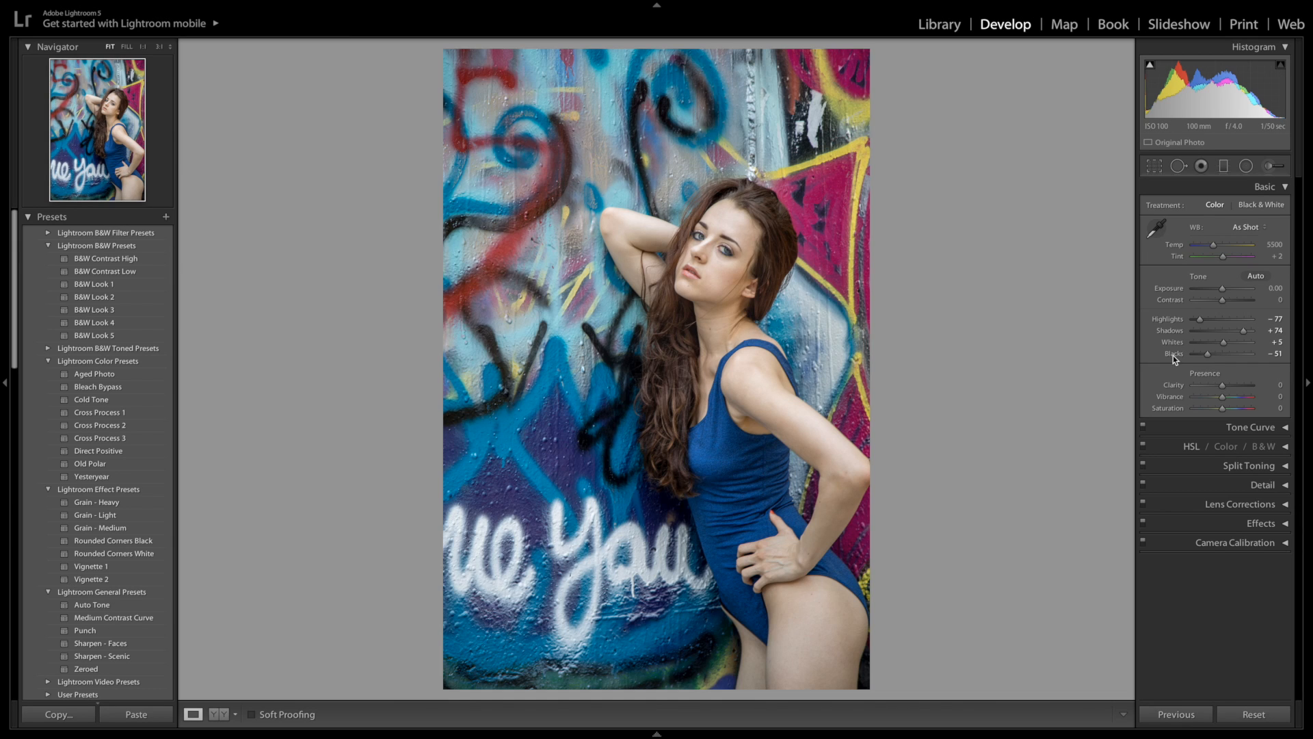
# - Try out a negative Clarity on the portrait, reset it, and set Clarity to +26
pyautogui.moveTo(1254, 389); pyautogui.dragTo(1207, 387)
pyautogui.doubleClick(1208, 388)
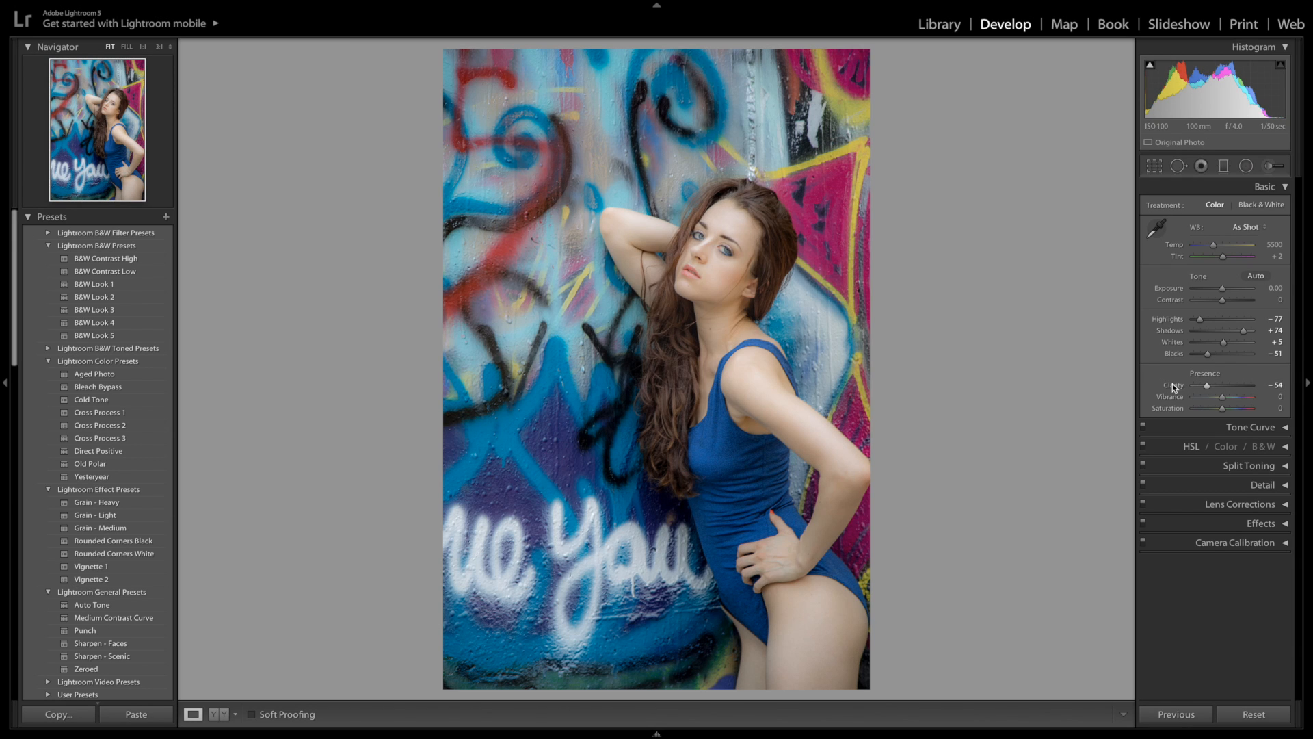
pyautogui.click(1229, 387)
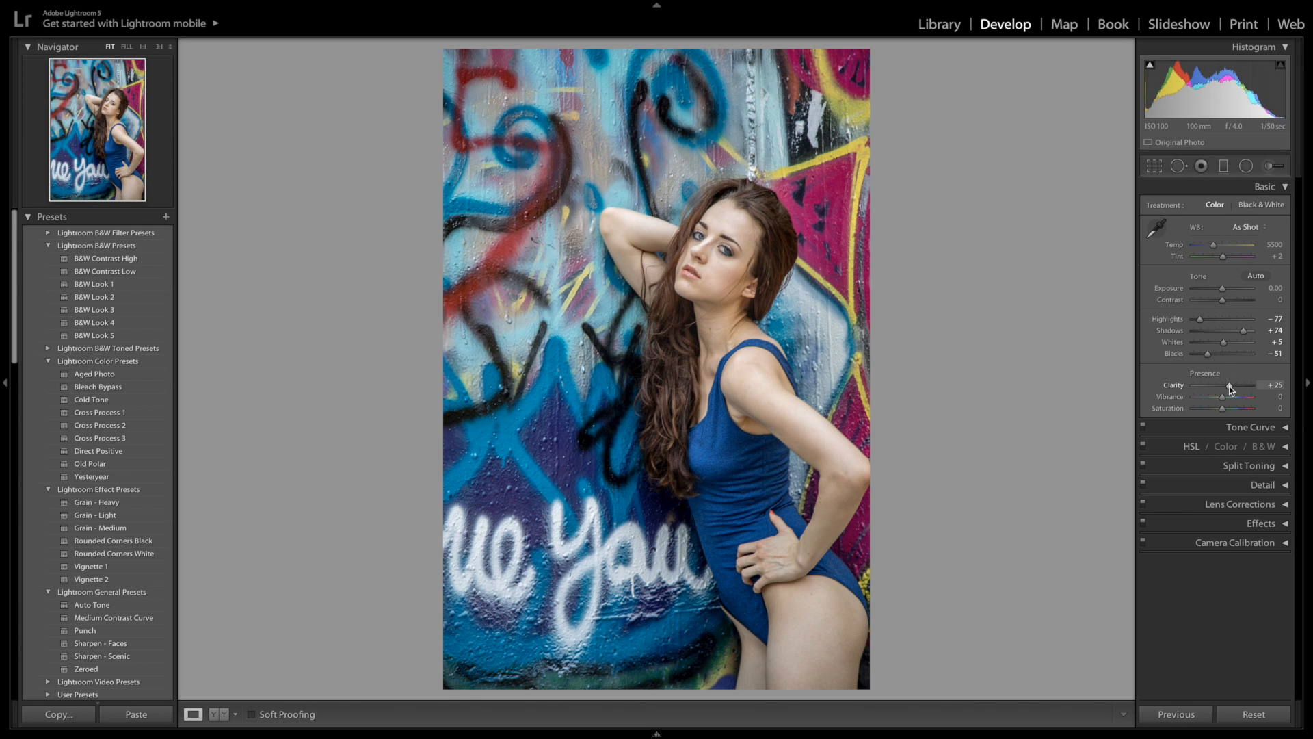
pyautogui.moveTo(1229, 388); pyautogui.dragTo(1230, 388)
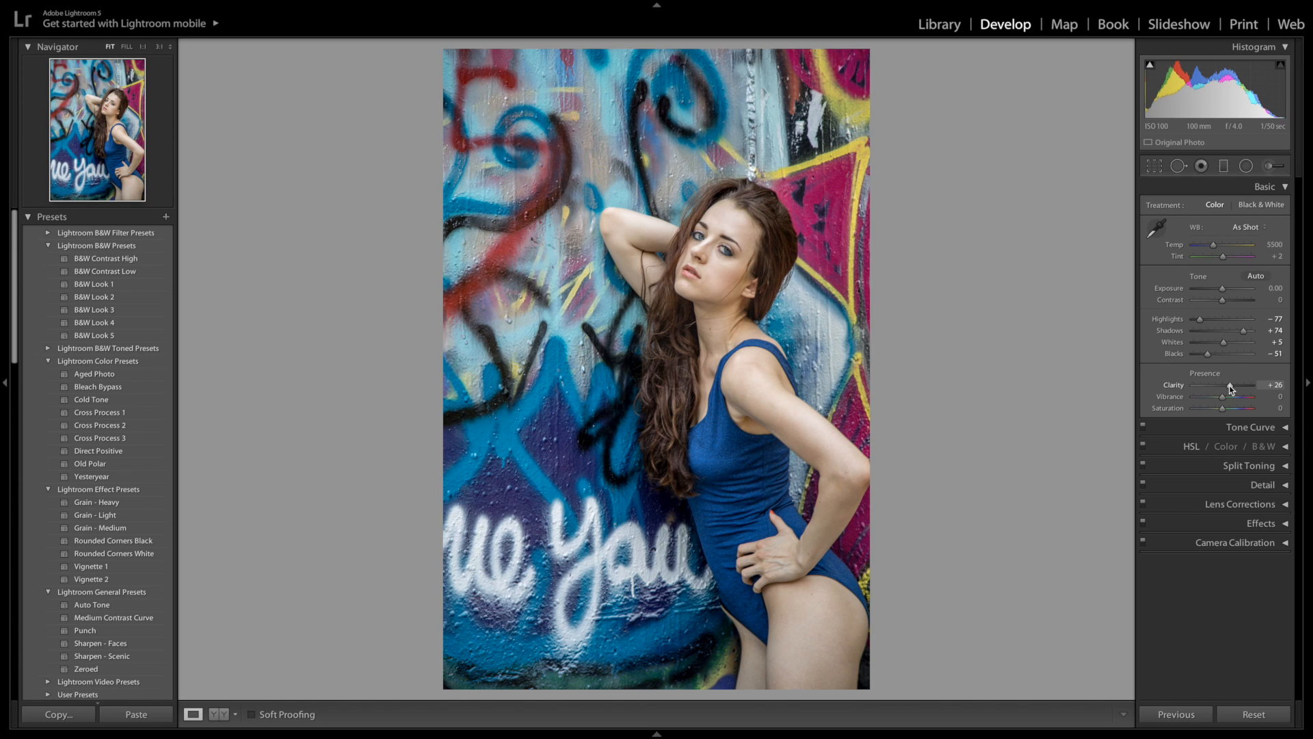
# - Test higher and lower Contrast on the photo, reset it, and set Contrast to +34
pyautogui.click(1231, 301)
pyautogui.click(1212, 301)
pyautogui.doubleClick(1188, 302)
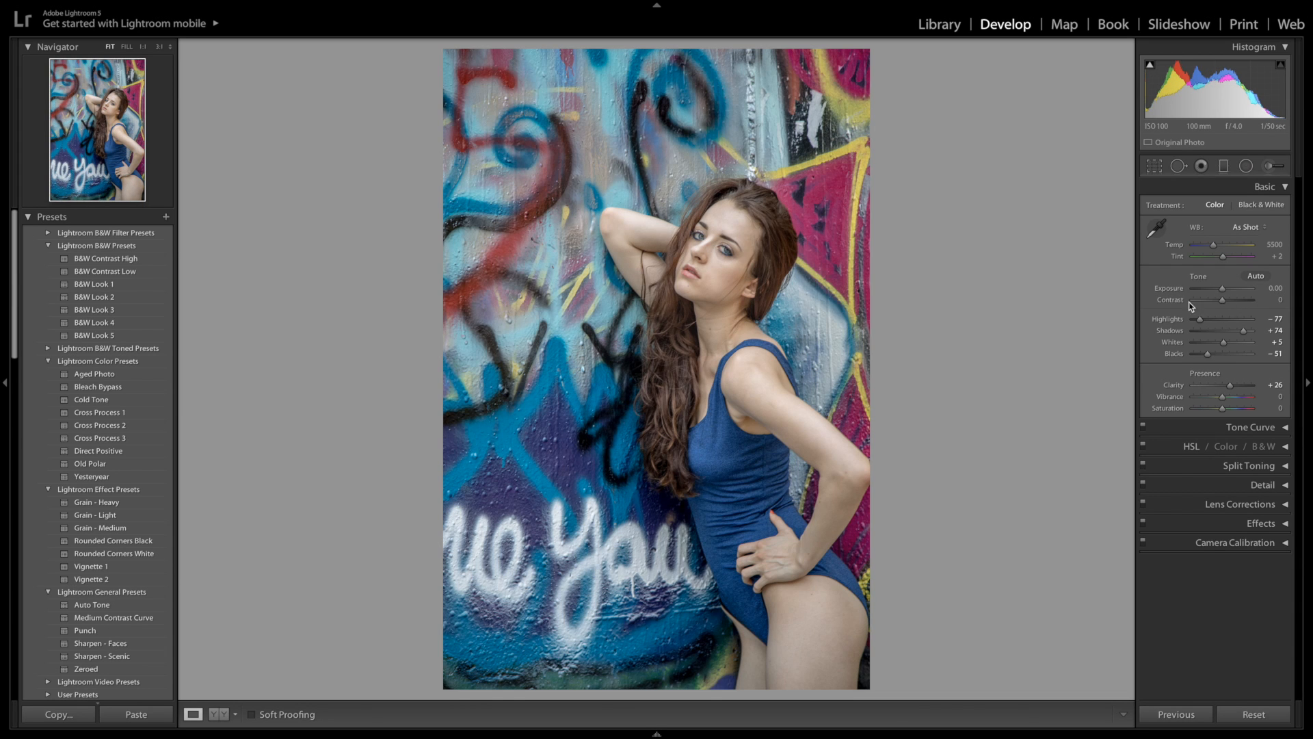
pyautogui.click(1232, 301)
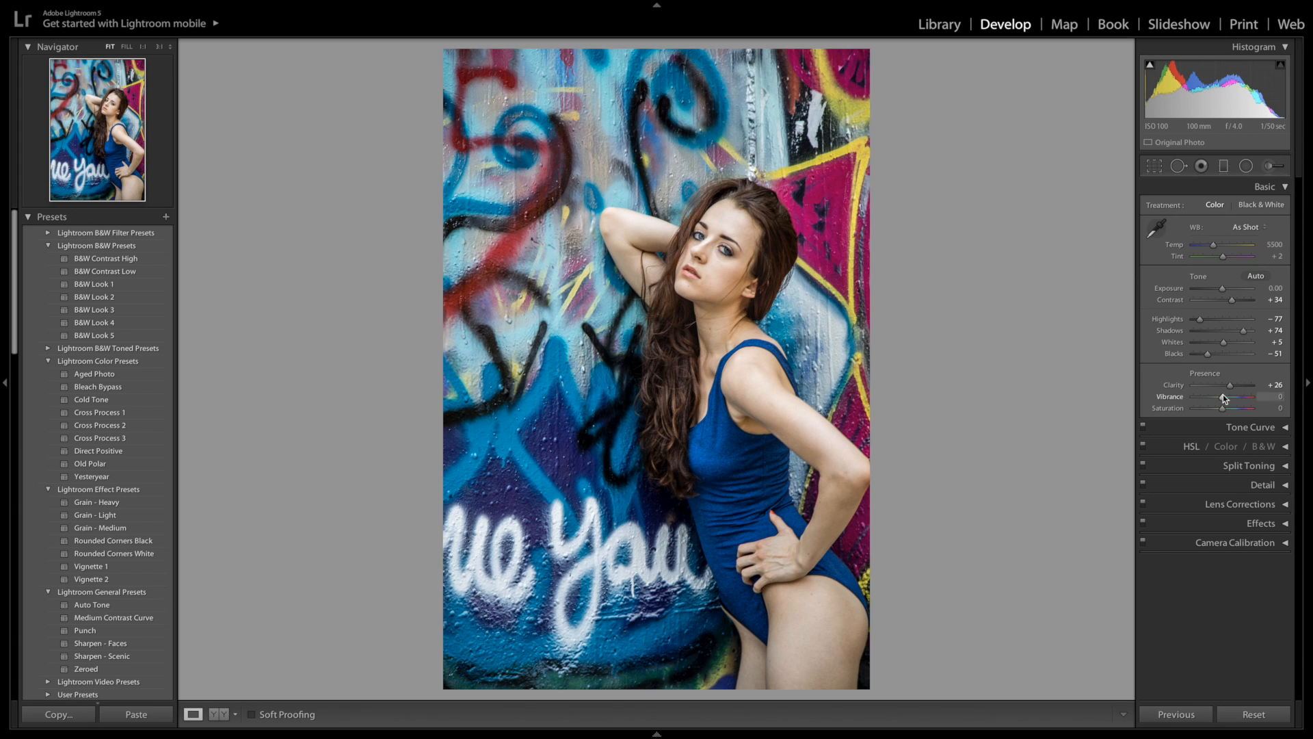
# - Boost the photo's colours by setting Vibrance to +18 and Saturation to +4
pyautogui.moveTo(1223, 398)
pyautogui.mouseDown()
pyautogui.moveTo(1249, 398)
pyautogui.moveTo(1207, 402)
pyautogui.moveTo(1218, 406)
pyautogui.mouseUp()
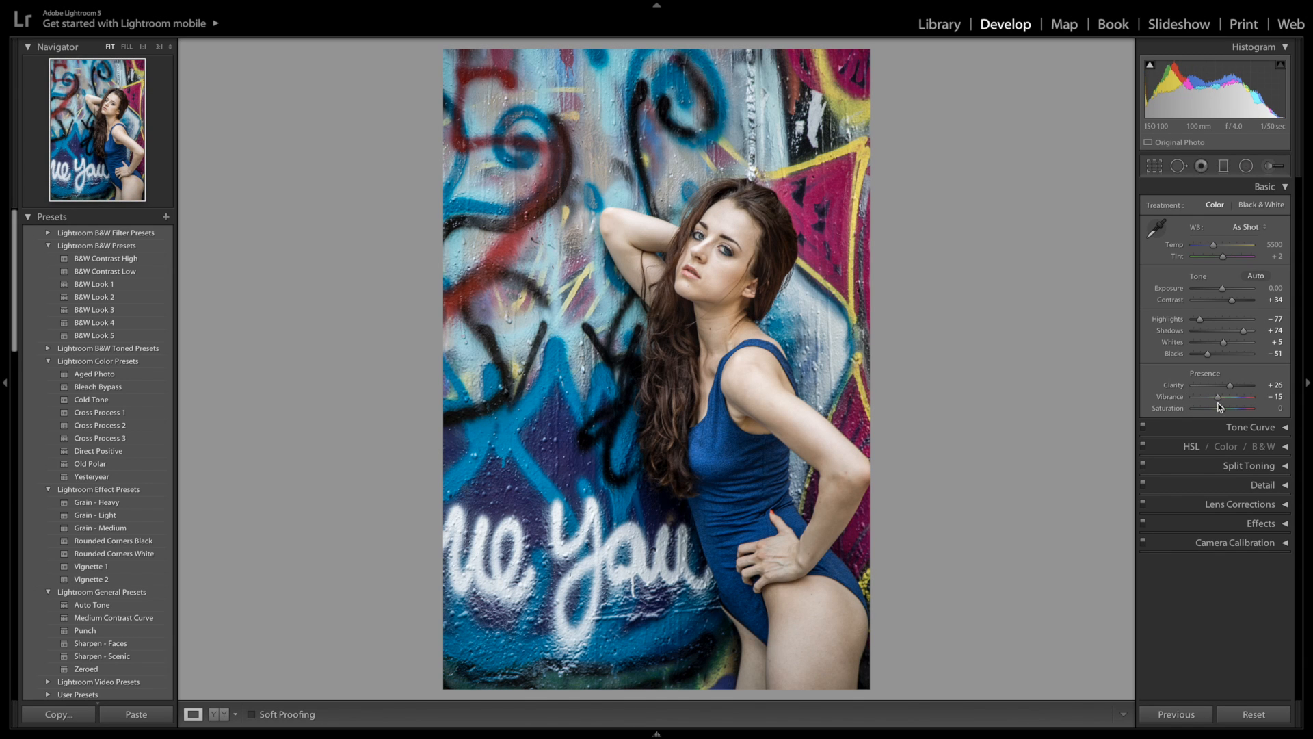
pyautogui.moveTo(1219, 400); pyautogui.dragTo(1229, 400)
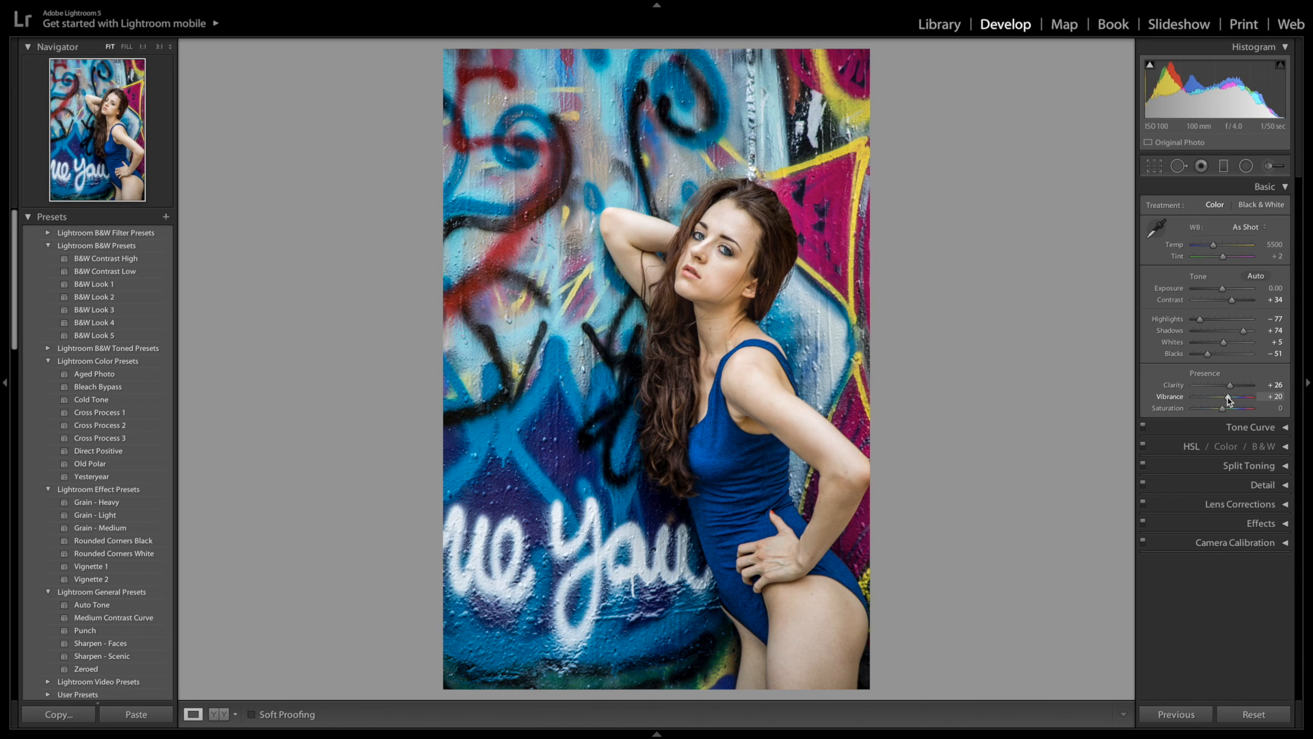
pyautogui.click(1229, 400)
pyautogui.moveTo(1222, 409); pyautogui.dragTo(1223, 409)
# - Compare the edited photo with the original in the side-by-side before and after view, and return to the single-photo view
pyautogui.press('y')
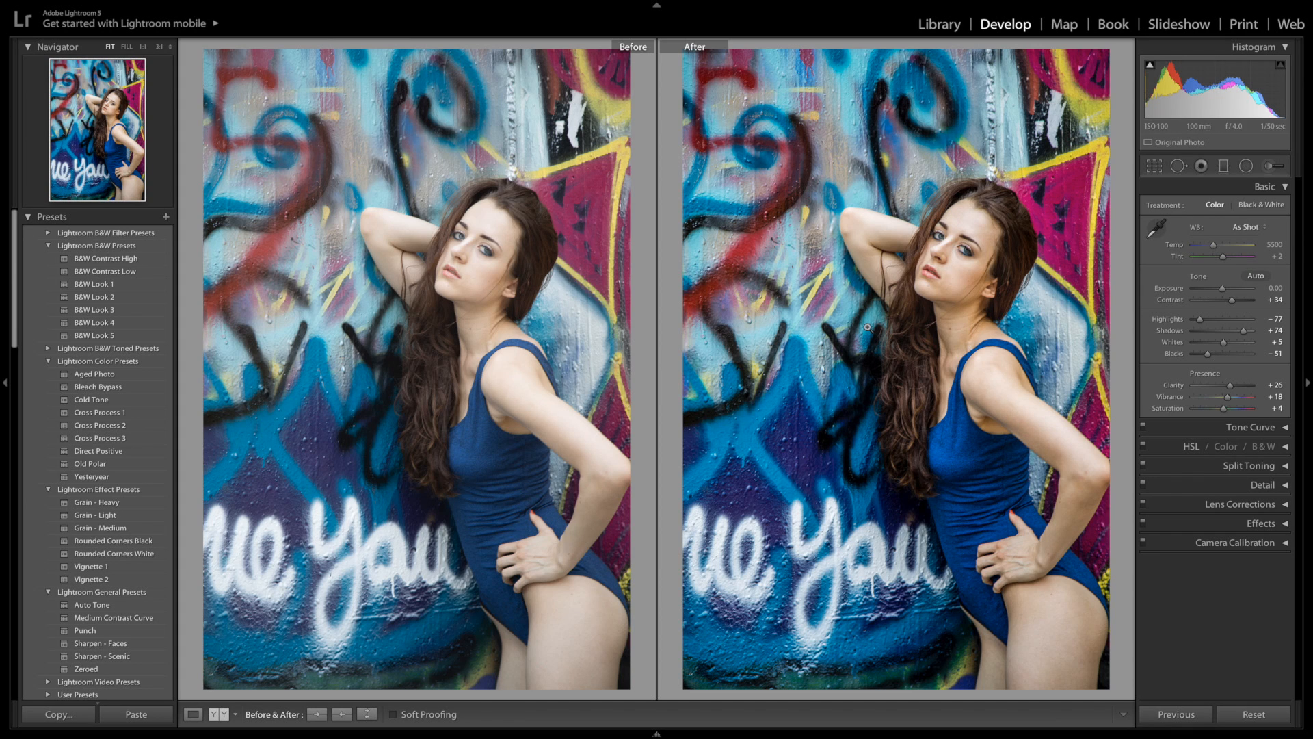
pyautogui.moveTo(191, 722)
pyautogui.click(193, 714)
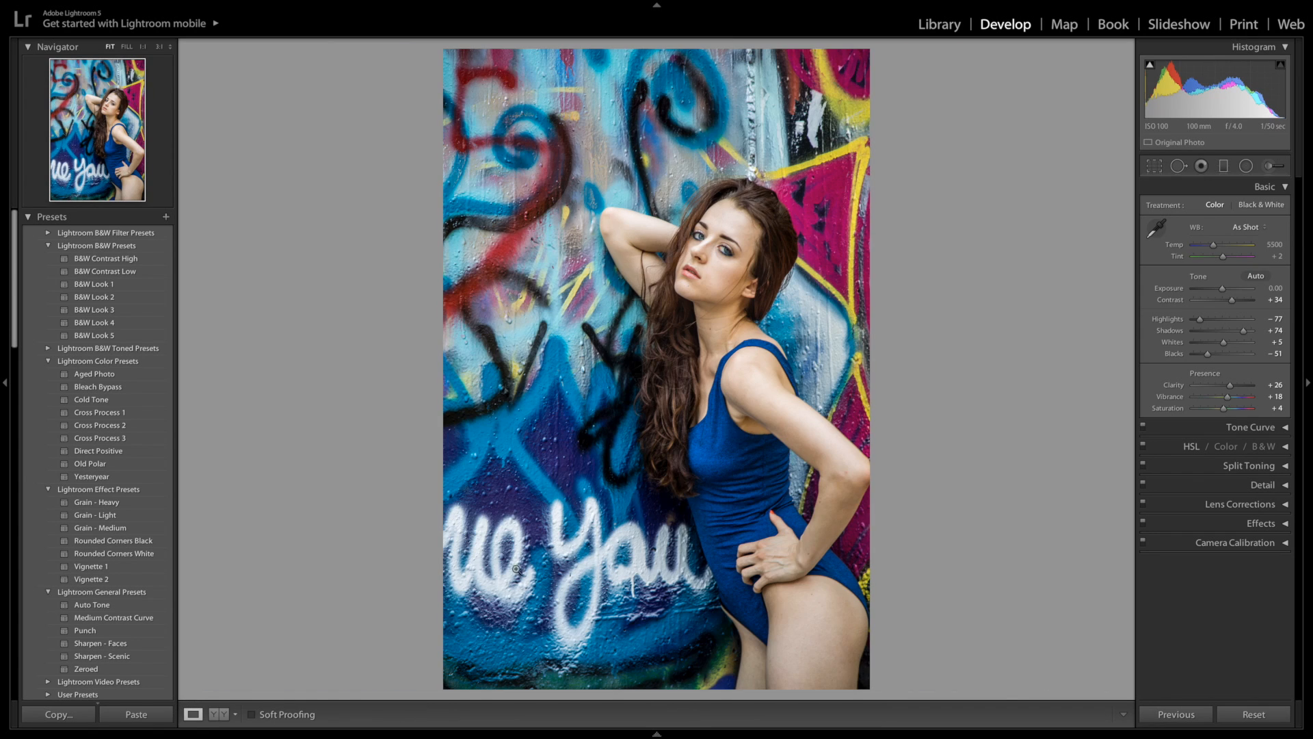
# - Brighten the upper range of the tone curve by setting its Highlights region to +8 and Lights to +9
pyautogui.click(1286, 429)
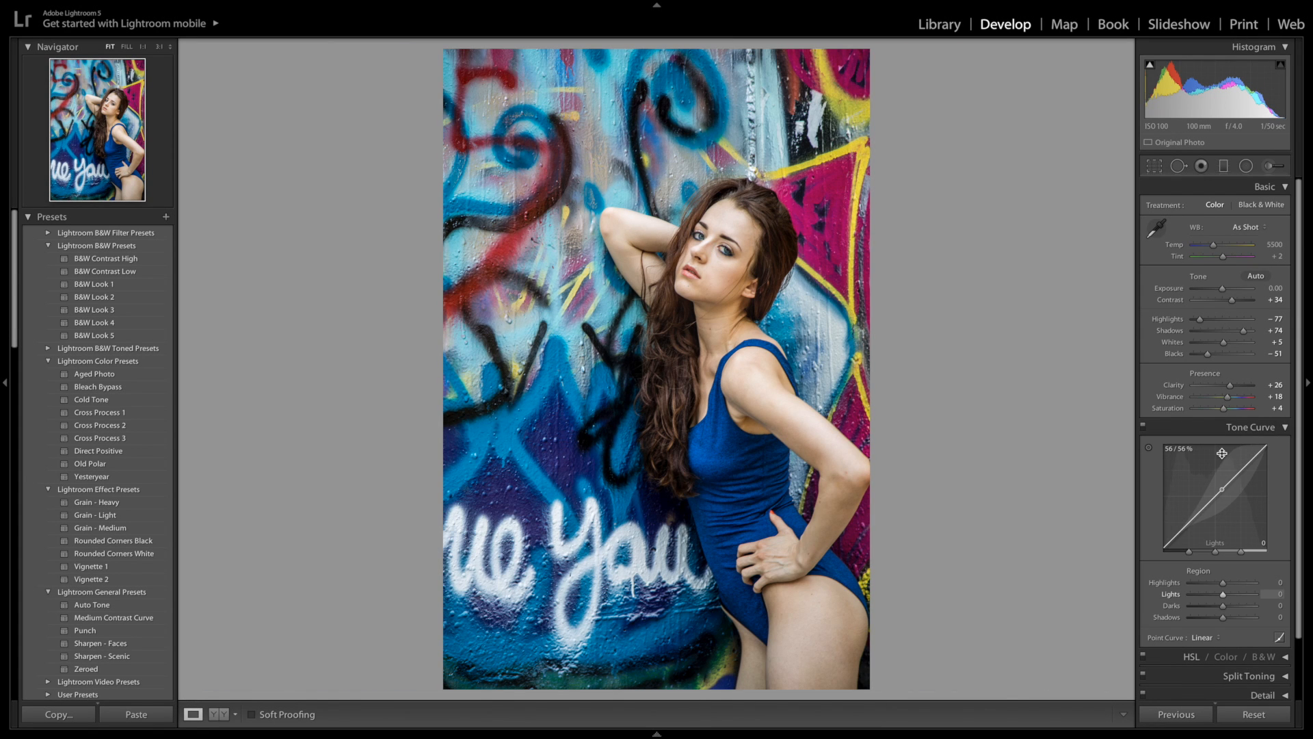
pyautogui.scroll(-1, 1238, 445)
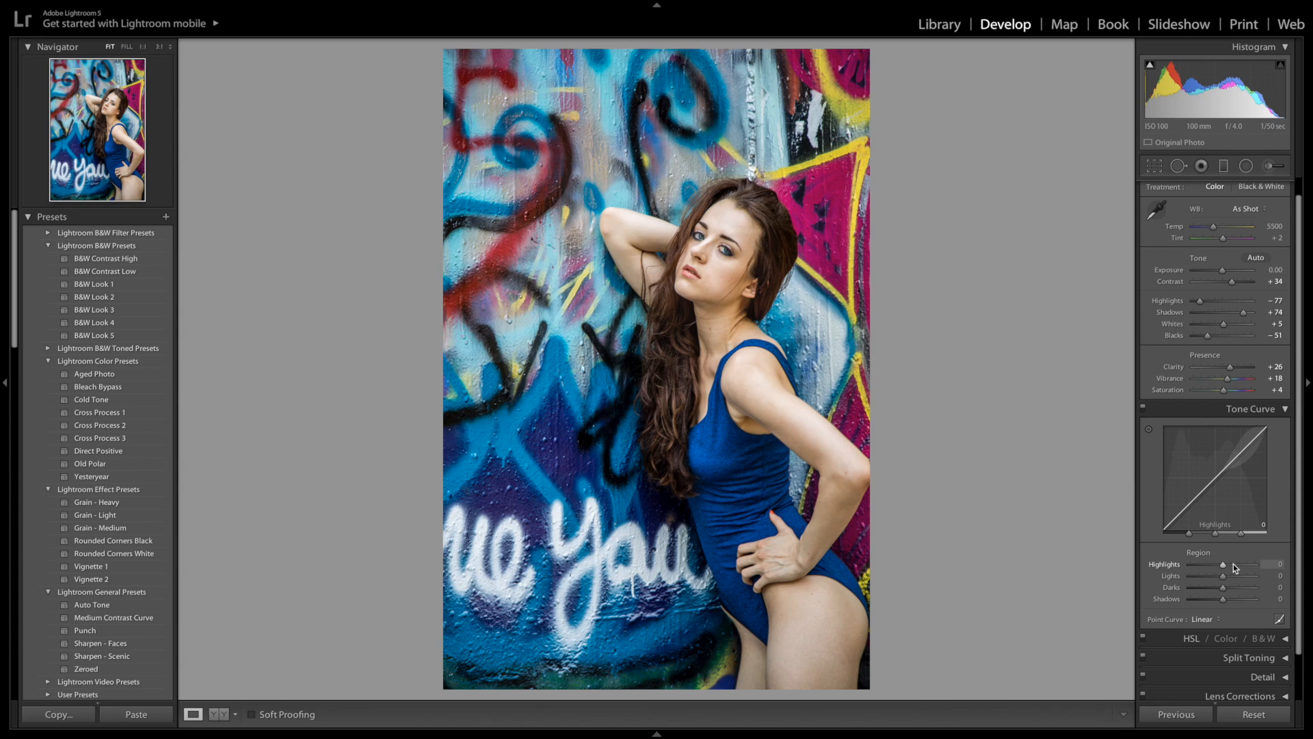
pyautogui.moveTo(1234, 564)
pyautogui.mouseDown()
pyautogui.moveTo(1192, 563)
pyautogui.moveTo(1245, 563)
pyautogui.mouseUp()
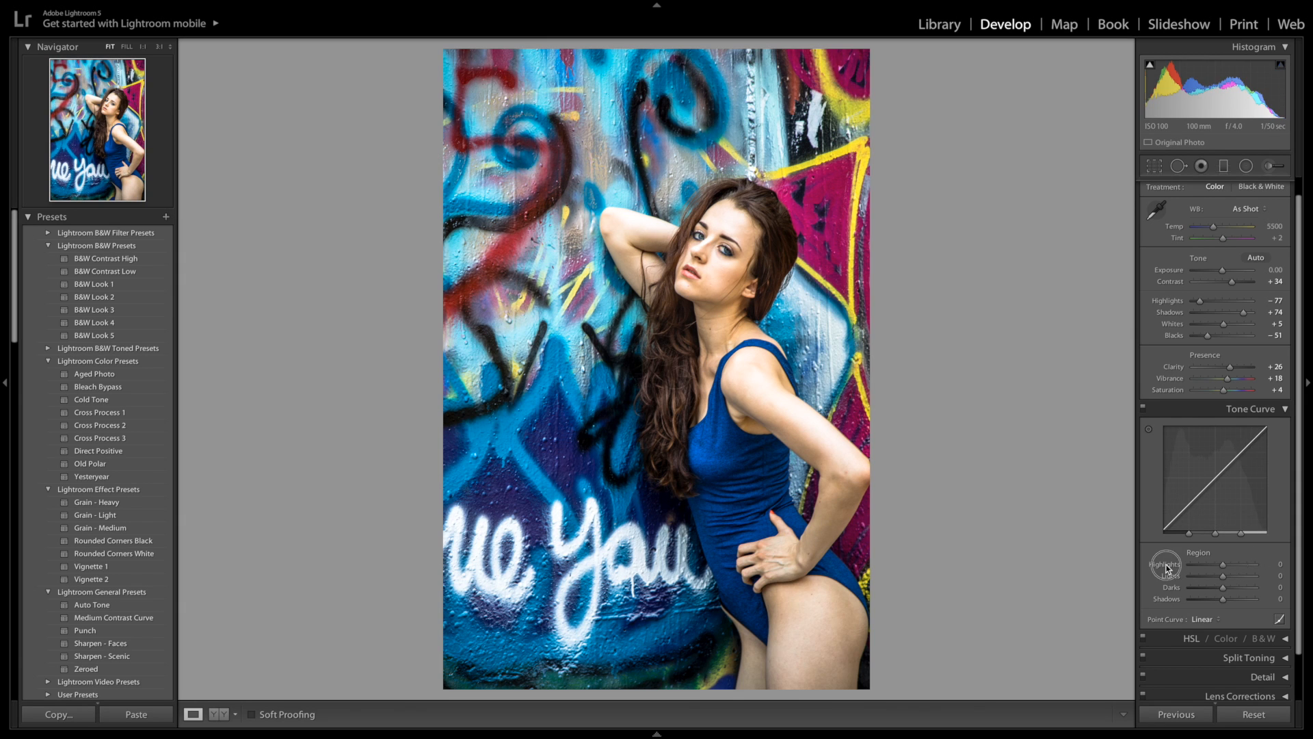
pyautogui.doubleClick(1165, 563)
pyautogui.moveTo(1221, 564)
pyautogui.mouseDown()
pyautogui.moveTo(1227, 577)
pyautogui.moveTo(1224, 566)
pyautogui.mouseUp()
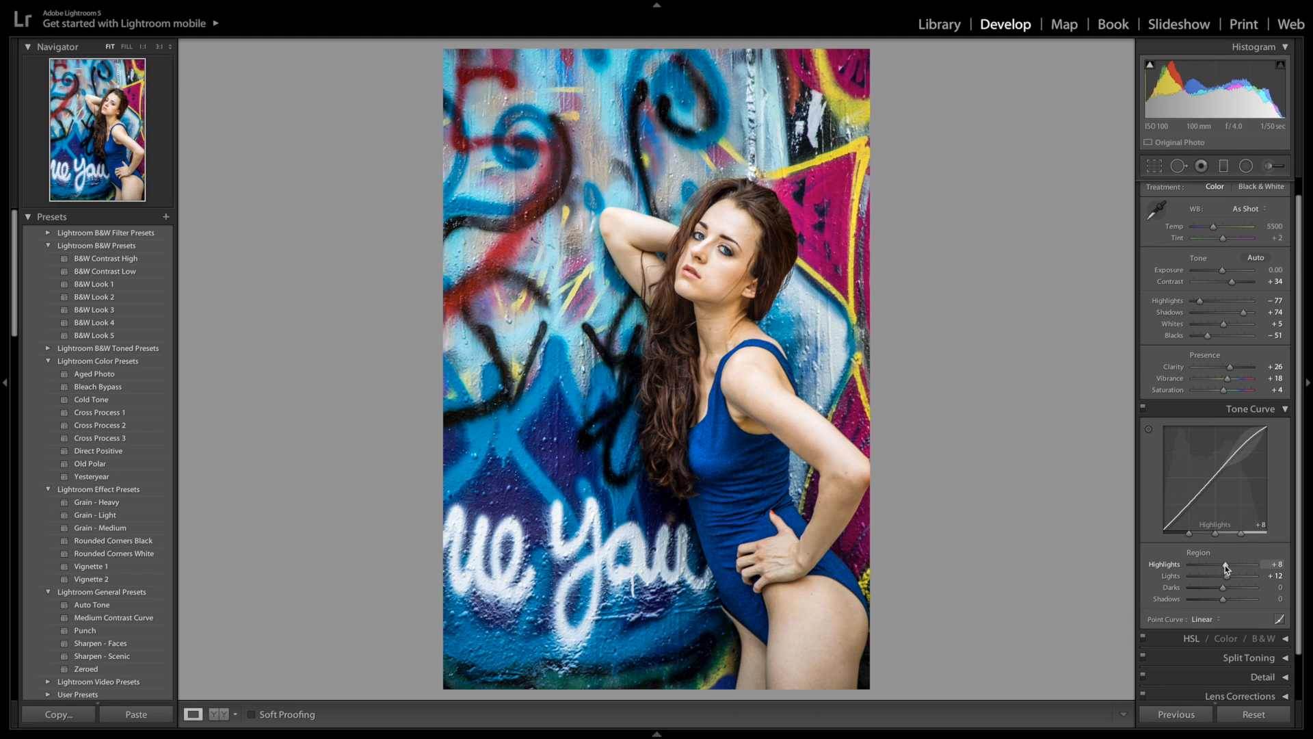
pyautogui.moveTo(1227, 577); pyautogui.dragTo(1226, 580)
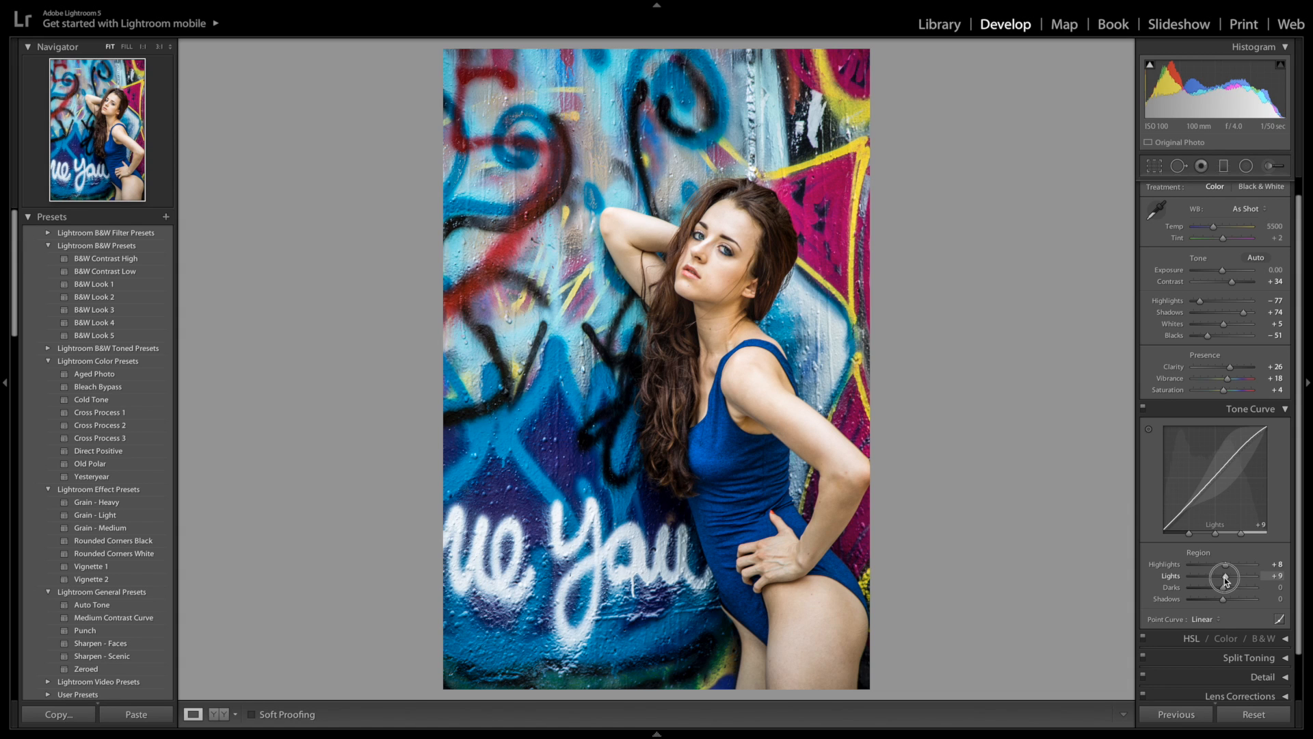
# - Deepen the lower range of the tone curve by setting its Darks region to −8 and Shadows to −12
pyautogui.moveTo(1218, 588); pyautogui.dragTo(1218, 590)
pyautogui.moveTo(1221, 589); pyautogui.dragTo(1222, 597)
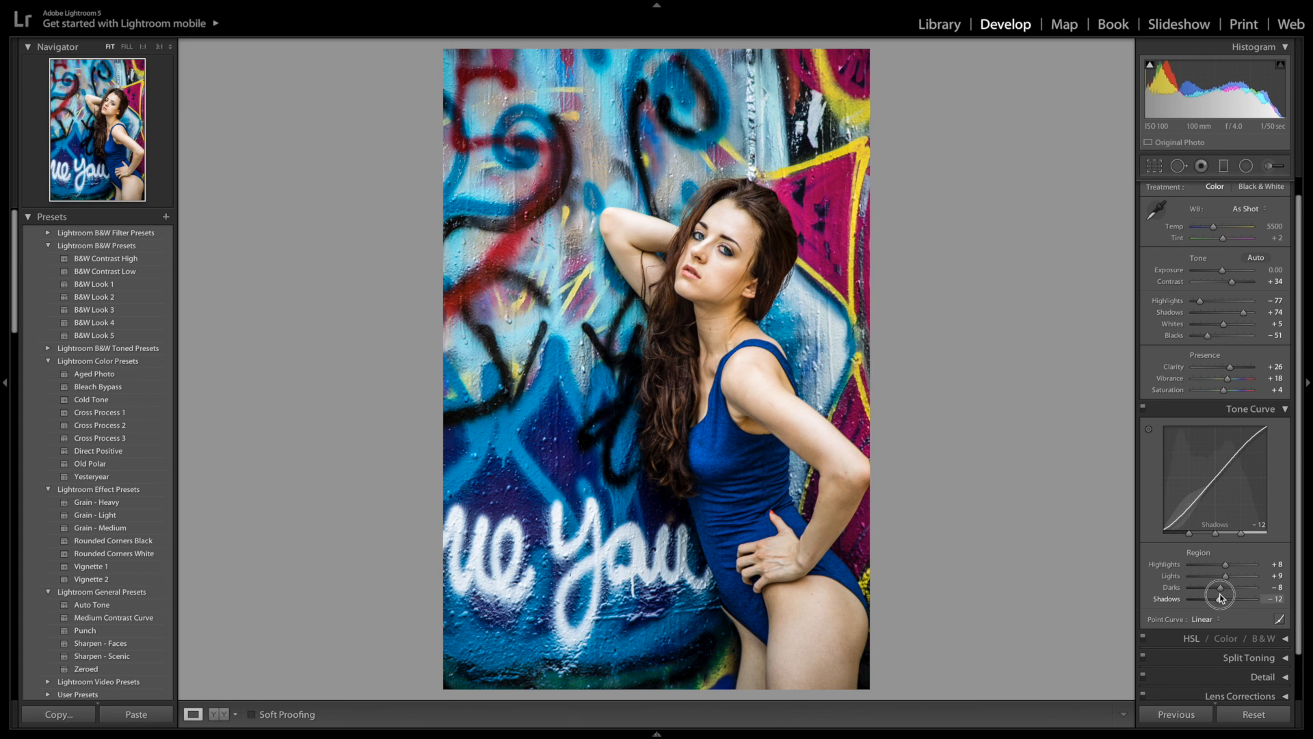